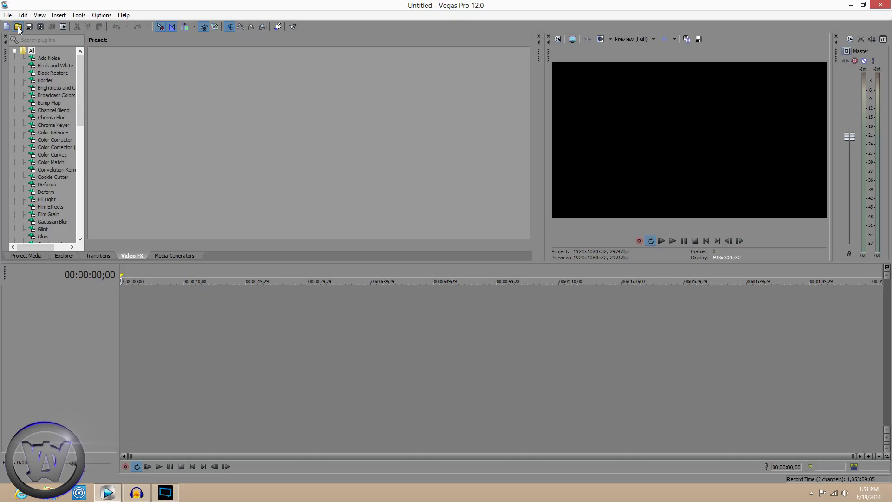
# Step: Import the image Screenshot (90) from the Videos library into the project
pyautogui.click(18, 28)
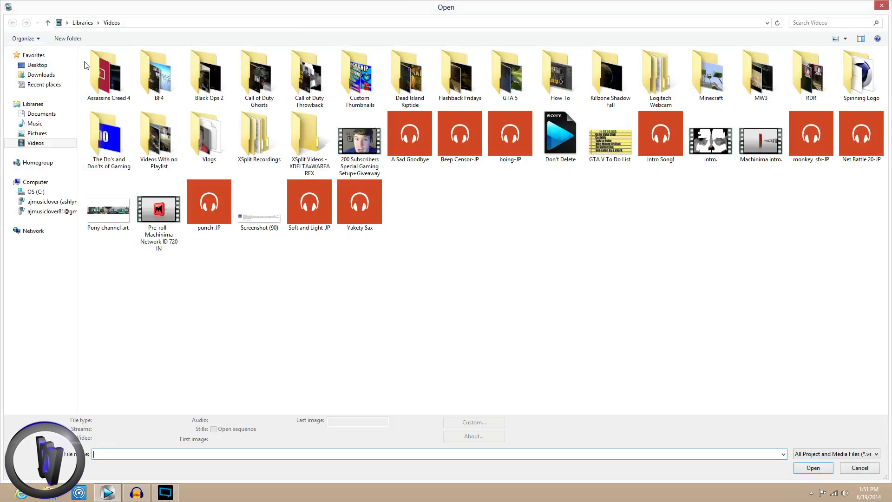
pyautogui.click(62, 135)
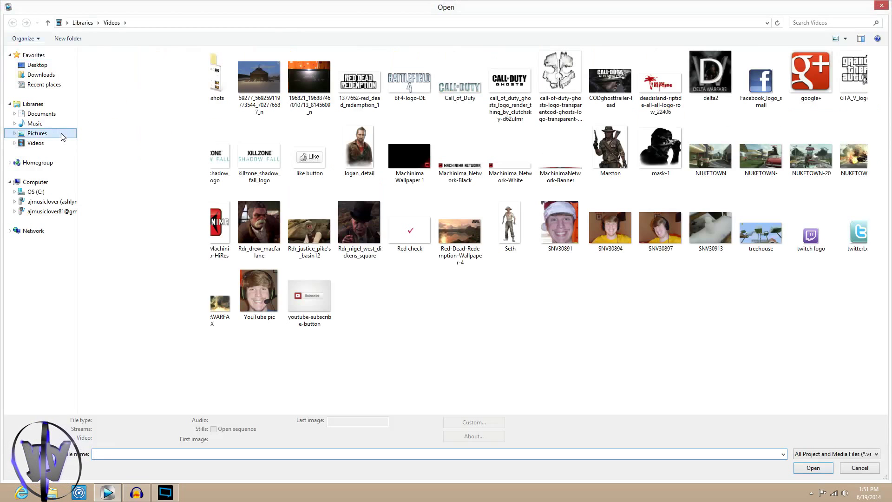
pyautogui.click(69, 145)
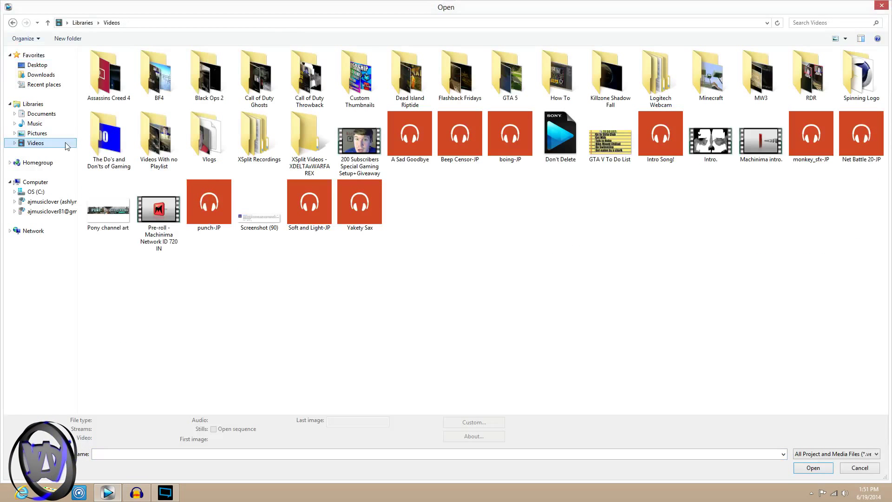
pyautogui.click(269, 227)
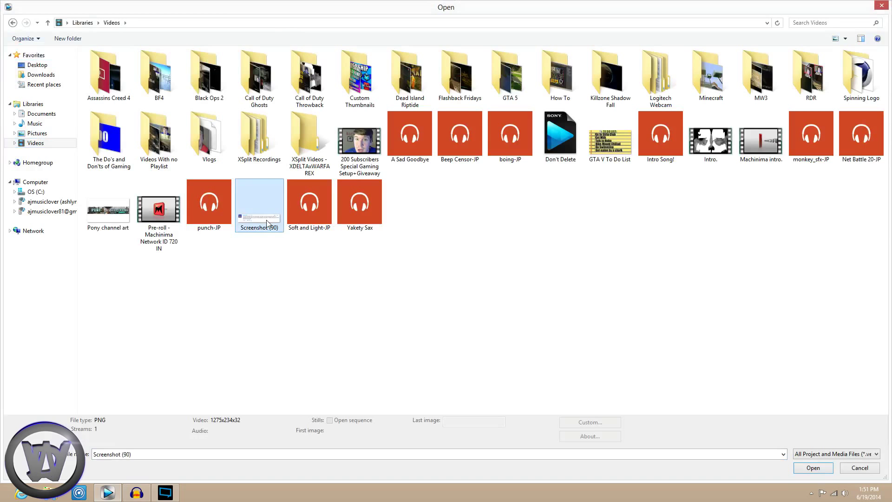
pyautogui.click(818, 470)
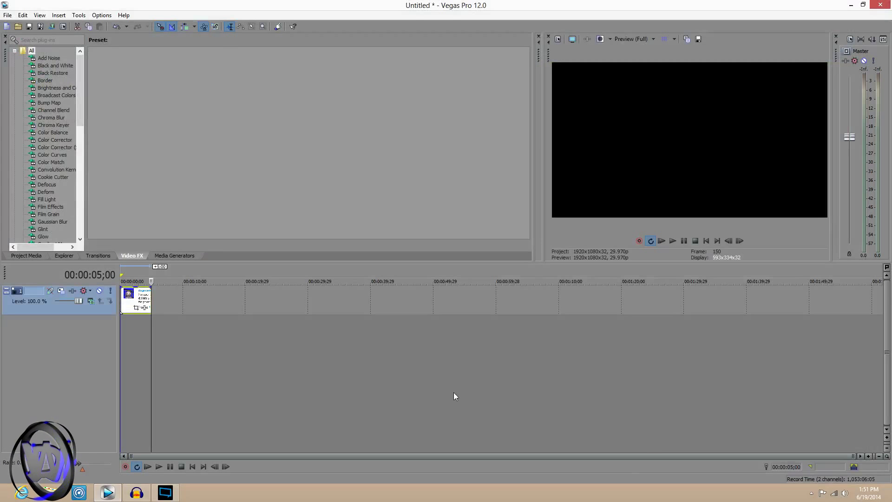
# Step: Disable resampling in the properties of the screenshot clip on the timeline
pyautogui.rightClick(133, 304)
pyautogui.click(158, 477)
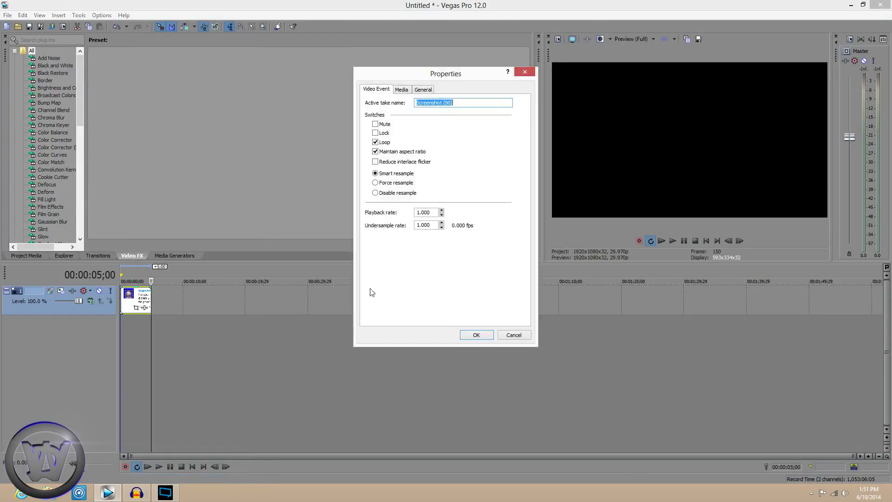
pyautogui.click(375, 193)
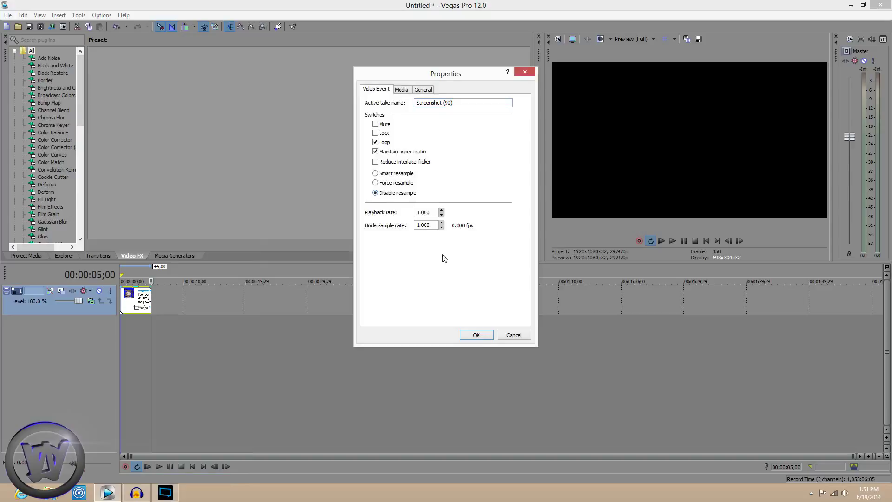
pyautogui.click(482, 337)
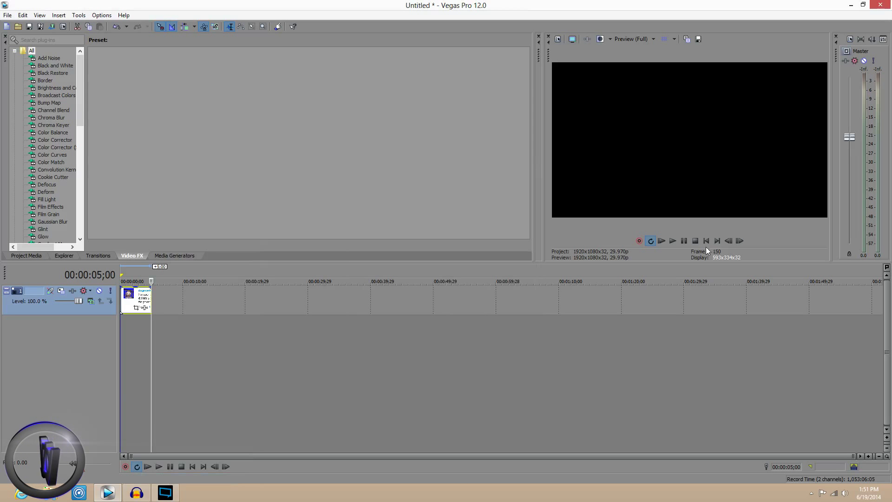
# Step: Show the screenshot from the start of the timeline and extend its clip to about 16 seconds
pyautogui.click(706, 241)
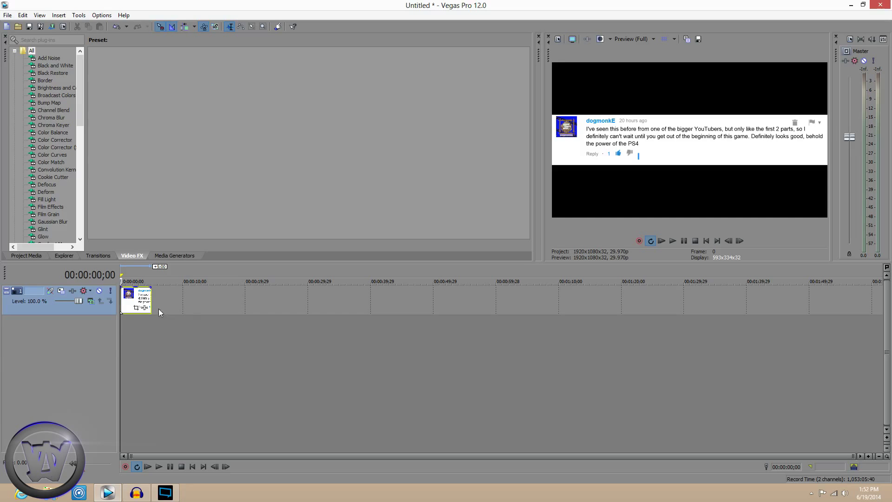
pyautogui.moveTo(151, 304); pyautogui.dragTo(219, 304)
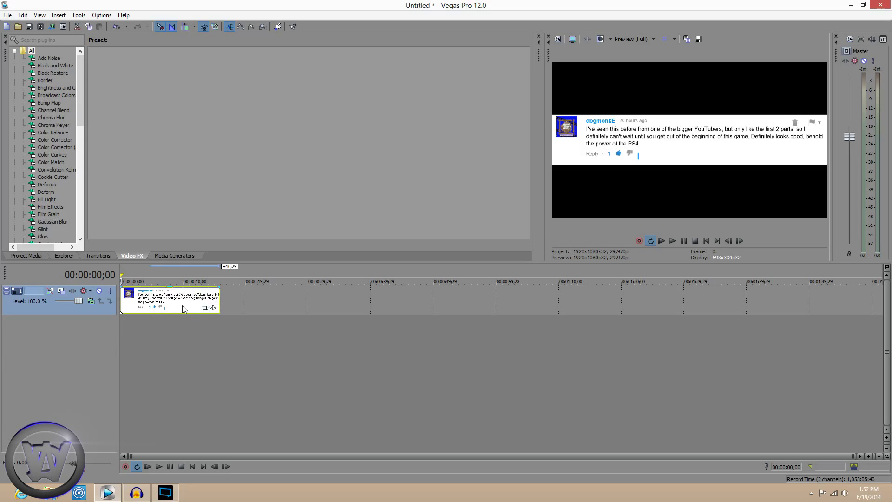
pyautogui.click(179, 305)
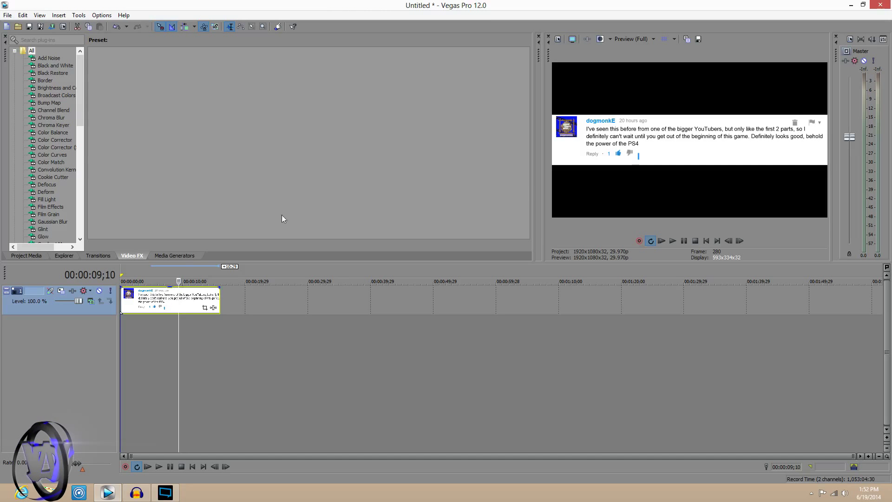
# Step: Import Friday Night Recap #16 Q&A Mint Chocolate Ice Cream from the Vlogs folder and match the project video settings to it
pyautogui.click(19, 28)
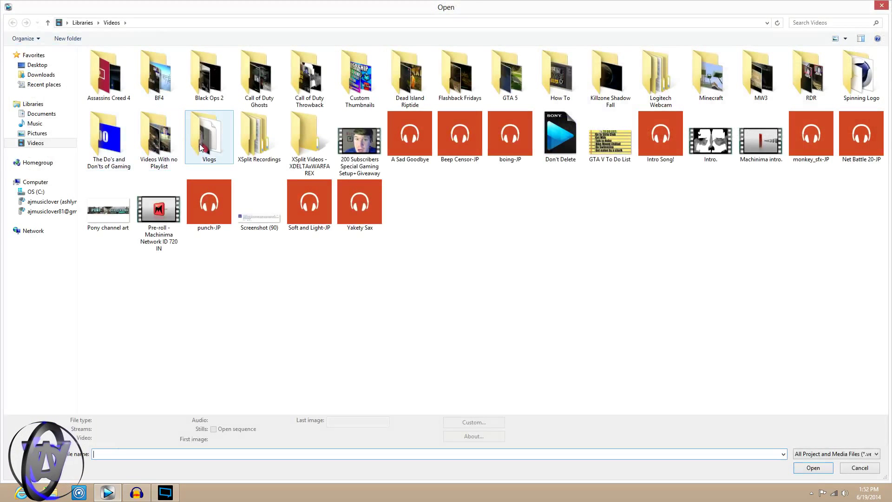
pyautogui.doubleClick(202, 145)
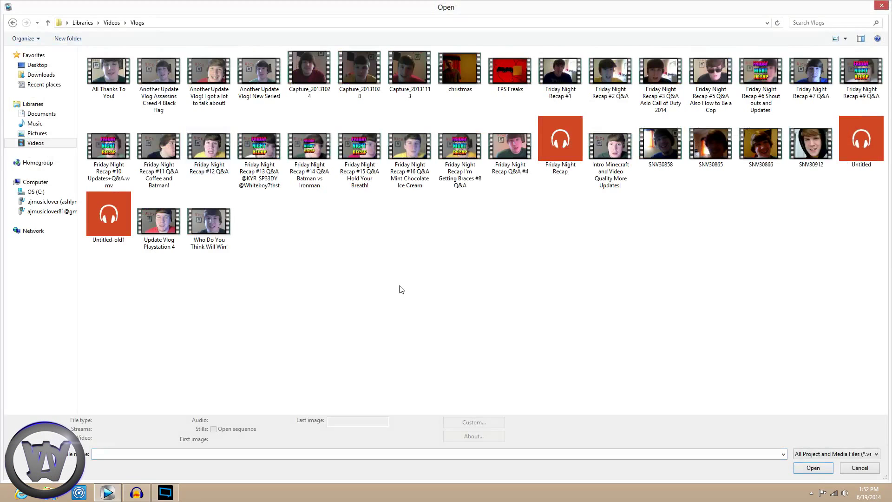
pyautogui.click(412, 173)
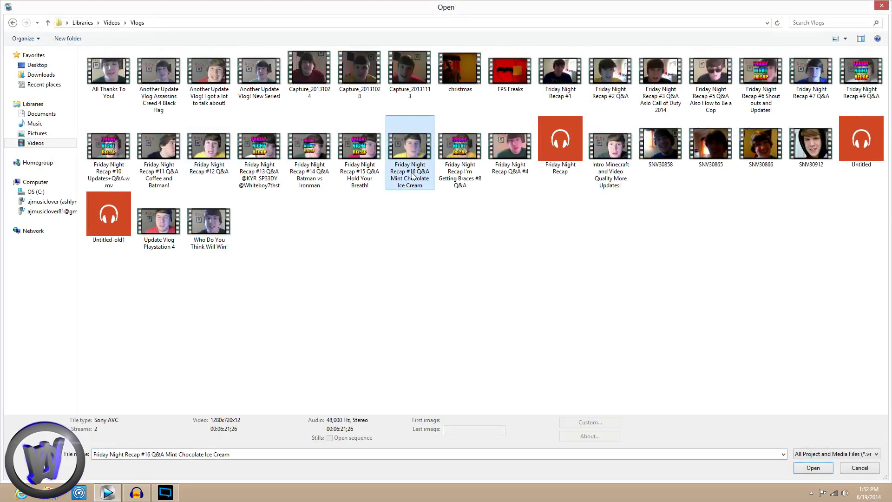
pyautogui.click(817, 466)
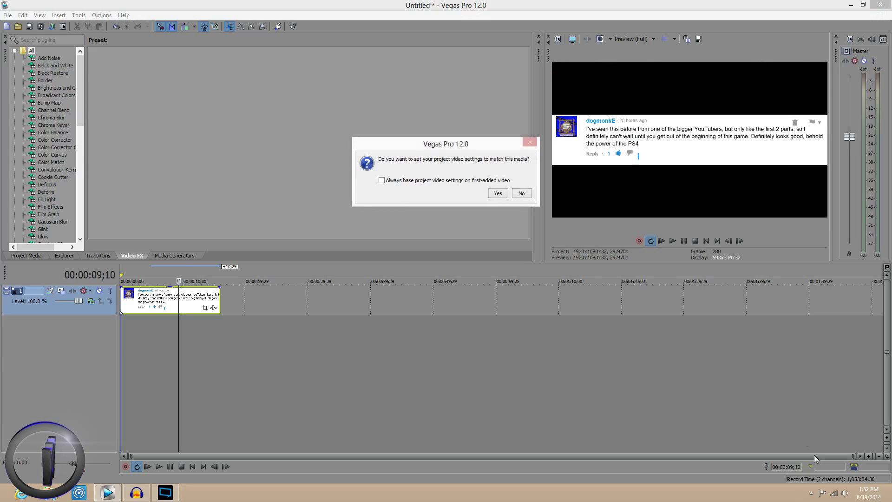
pyautogui.click(497, 194)
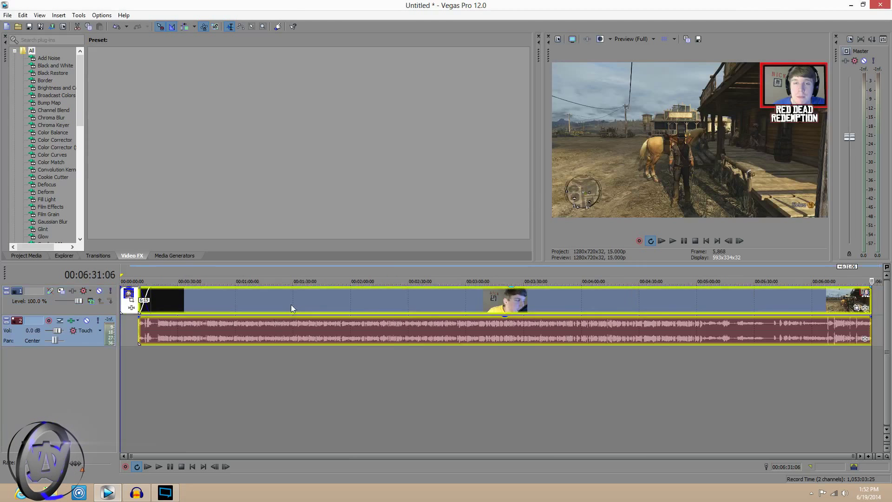
# Step: Shift the recap video and its audio to start at about 39 seconds, leaving a gap after the screenshot clip
pyautogui.moveTo(291, 307); pyautogui.dragTo(349, 308)
pyautogui.click(625, 392)
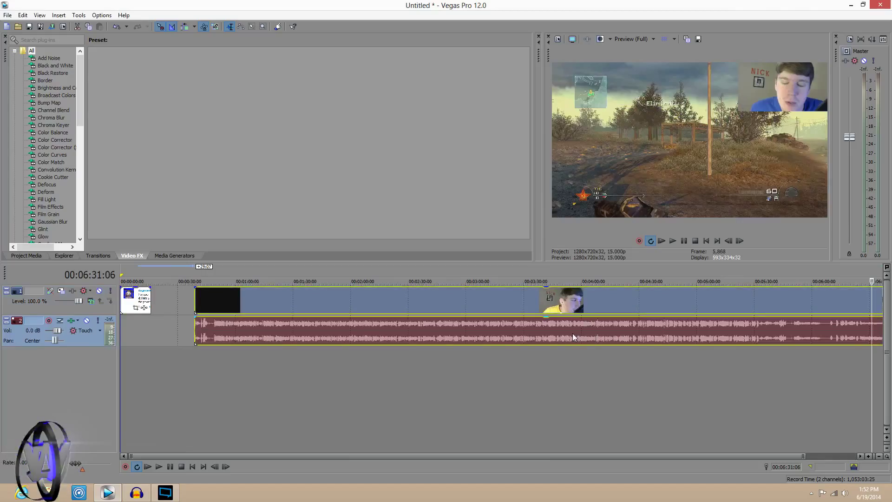
# Step: Split the recap video at 00:03:36;04 and delete the portion before the cut
pyautogui.click(579, 367)
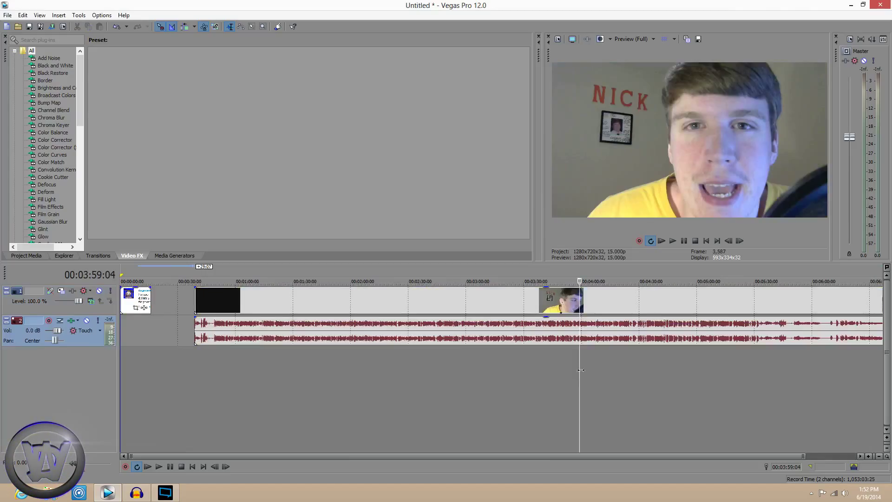
pyautogui.moveTo(574, 355); pyautogui.dragTo(541, 349)
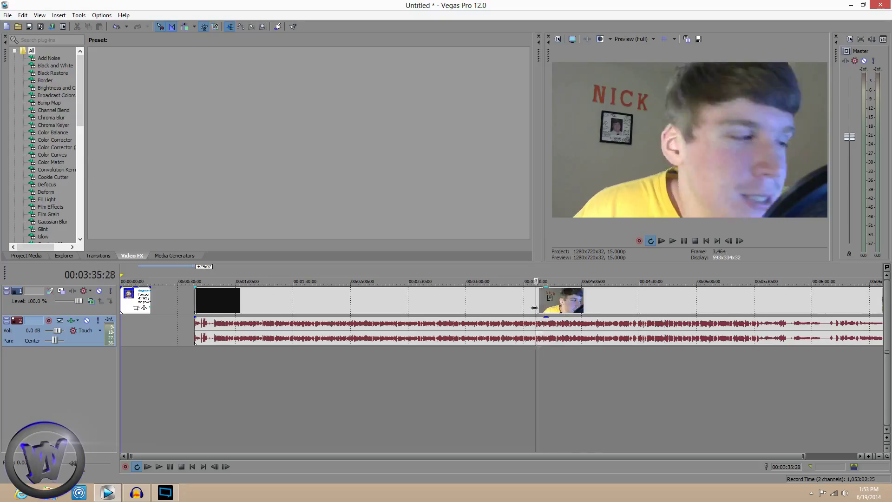
pyautogui.click(532, 318)
pyautogui.press('space')
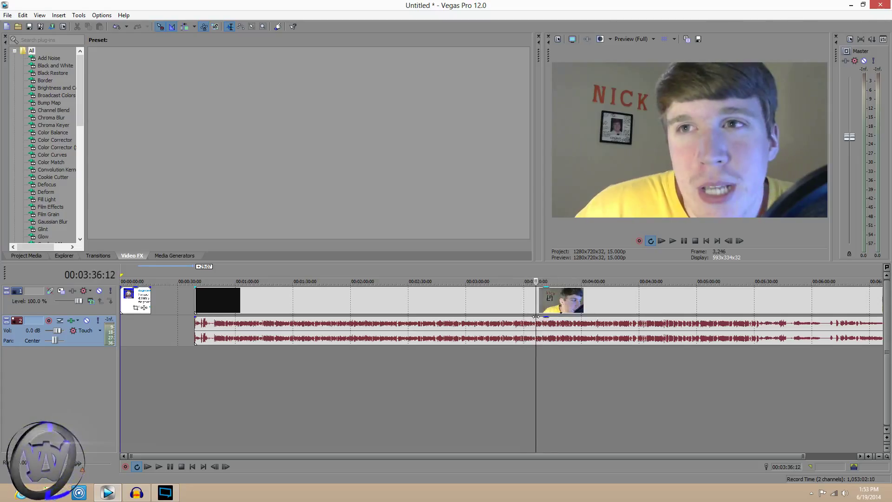
pyautogui.click(535, 317)
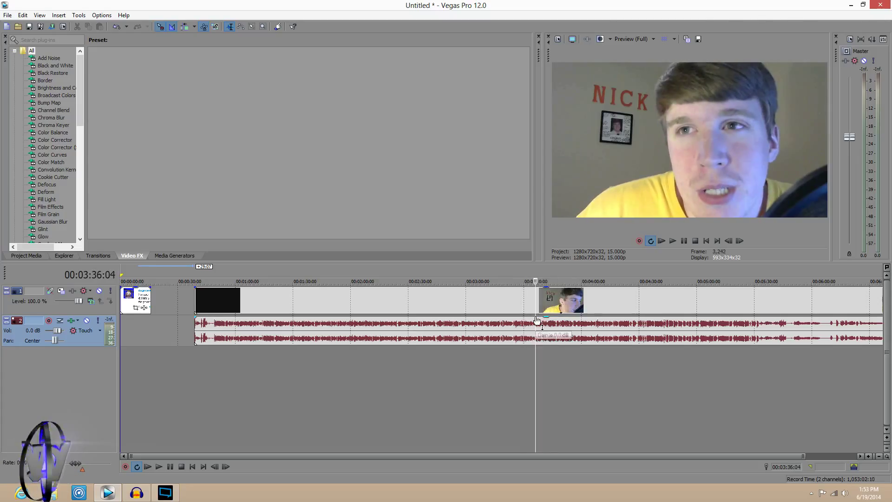
pyautogui.press('s')
pyautogui.rightClick(497, 303)
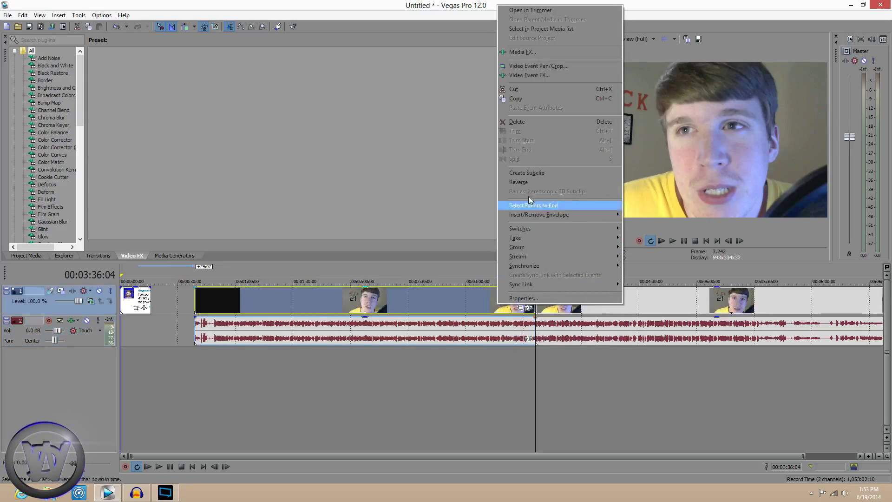
pyautogui.click(530, 121)
# Step: Split the remaining recap video at 00:04:04;28 and delete the portion after the cut
pyautogui.click(554, 362)
pyautogui.moveTo(556, 362); pyautogui.dragTo(591, 359)
pyautogui.press('s')
pyautogui.rightClick(609, 306)
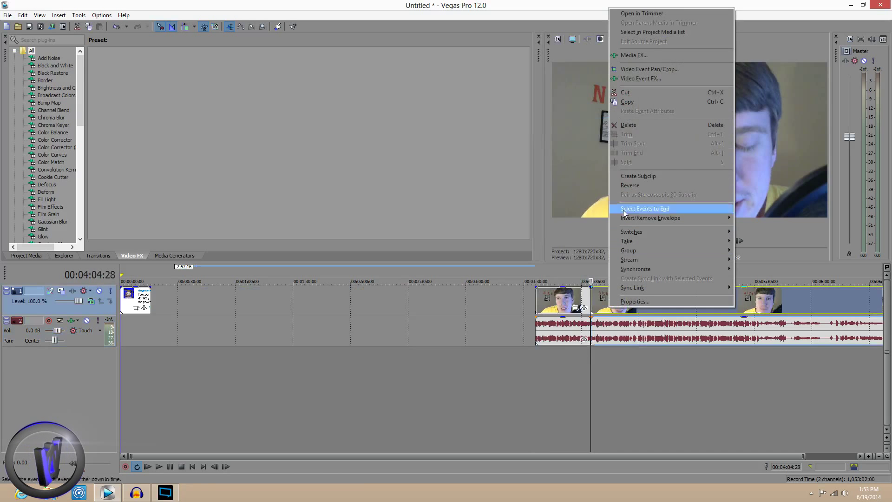
pyautogui.click(630, 125)
# Step: Disable resampling in the properties of the trimmed recap video clip
pyautogui.rightClick(565, 305)
pyautogui.click(590, 294)
pyautogui.click(382, 193)
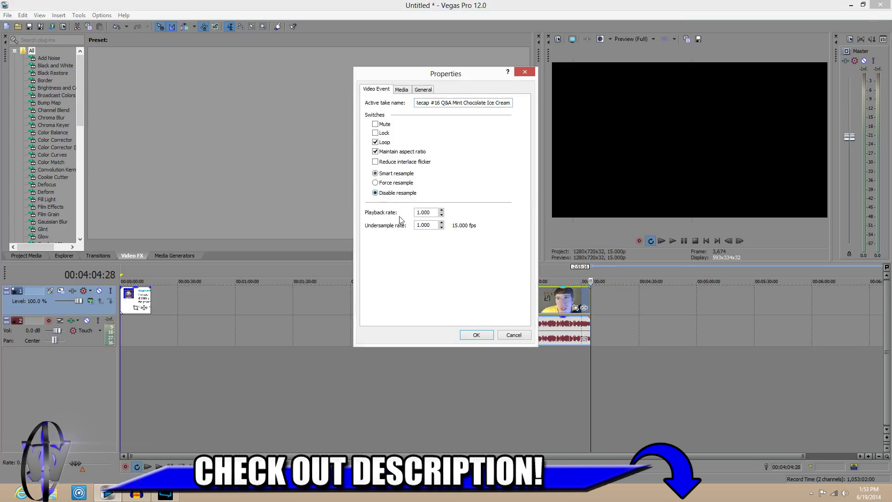
pyautogui.click(484, 335)
pyautogui.click(559, 307)
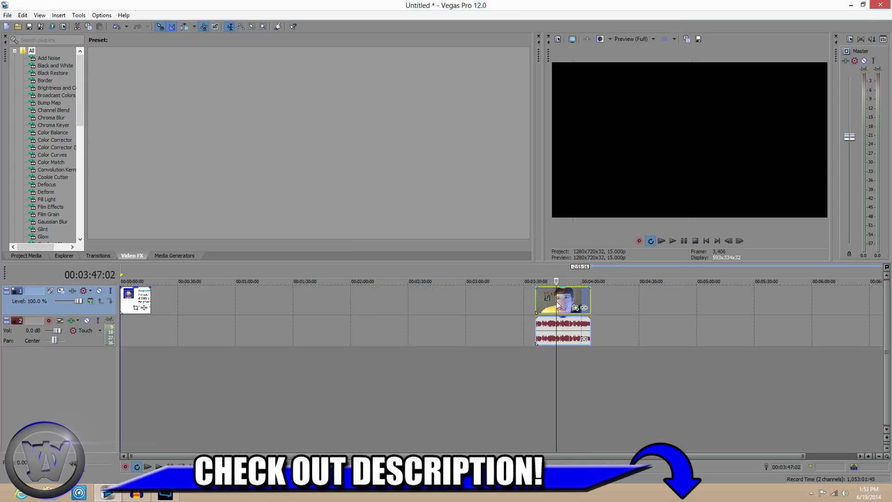
# Step: Delete the recap clip's audio and remove the empty audio track
pyautogui.click(554, 340)
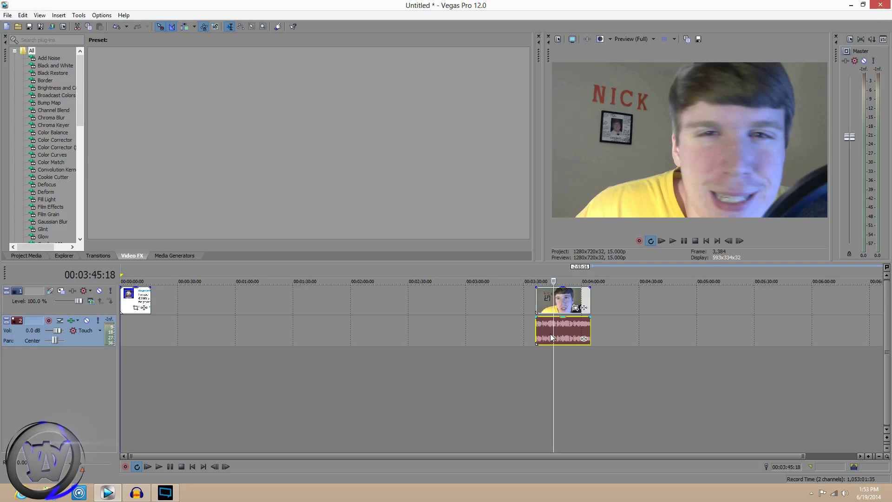
pyautogui.press('Delete')
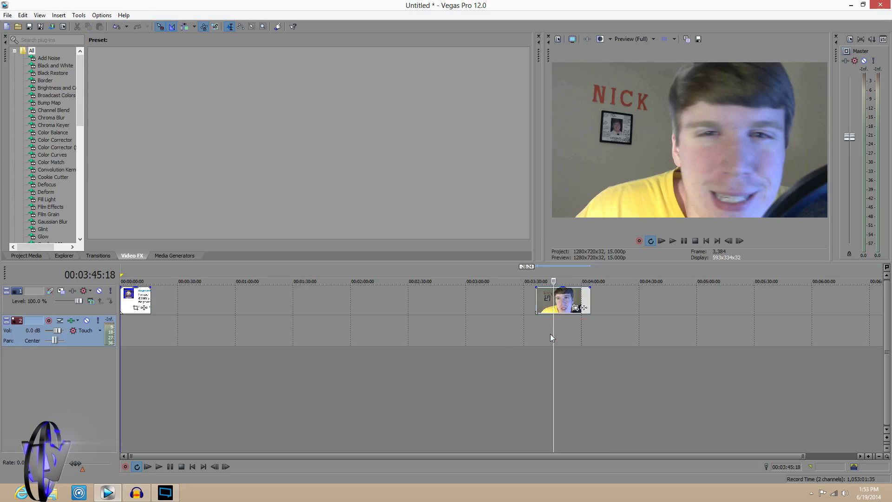
pyautogui.rightClick(85, 341)
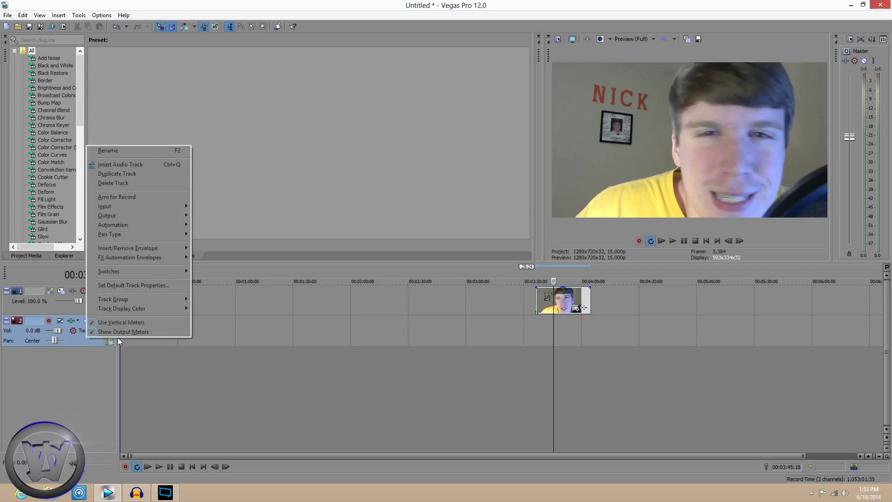
pyautogui.click(122, 183)
# Step: Move the recap clip to the start of the timeline over the screenshot clip and return the playhead to the beginning
pyautogui.moveTo(567, 301); pyautogui.dragTo(126, 300)
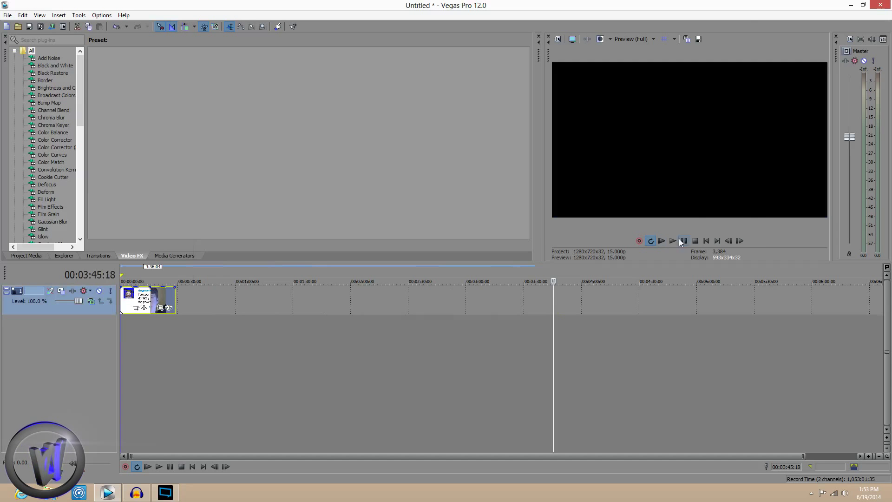
pyautogui.click(706, 241)
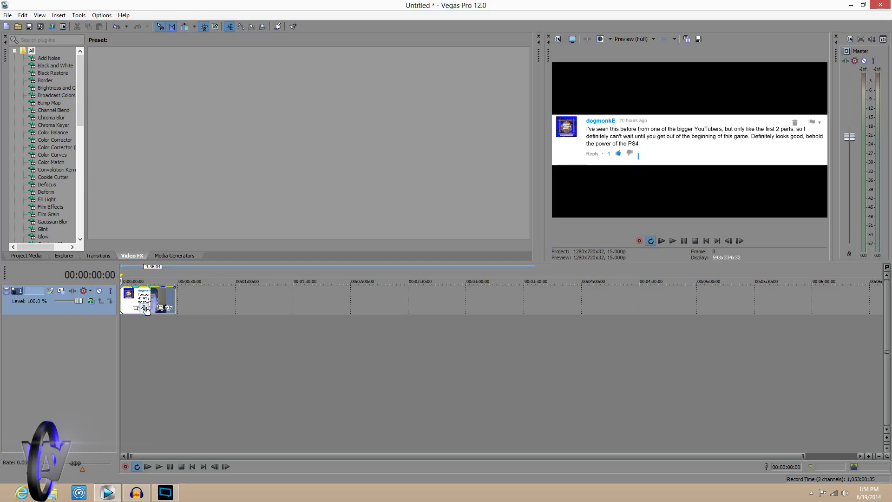
# Step: Place the screenshot clip directly after the recap clip on the same track and preview the screenshot
pyautogui.moveTo(131, 303); pyautogui.dragTo(188, 305)
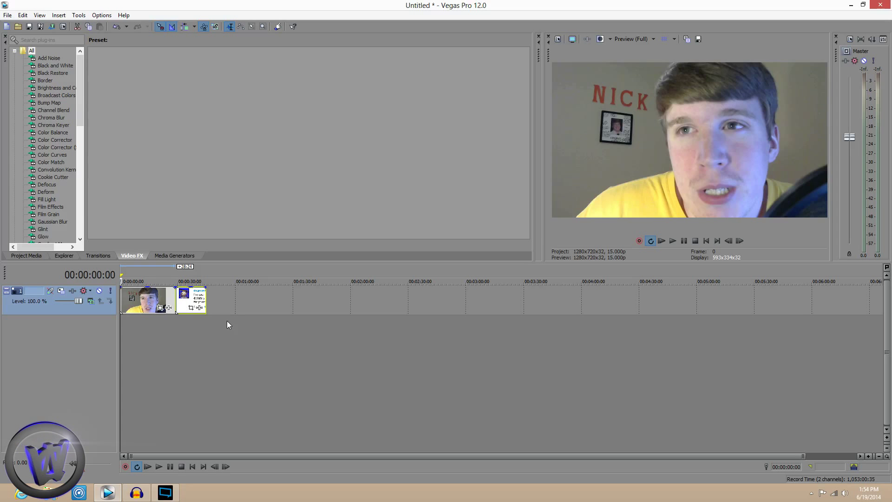
pyautogui.click(134, 308)
pyautogui.click(183, 302)
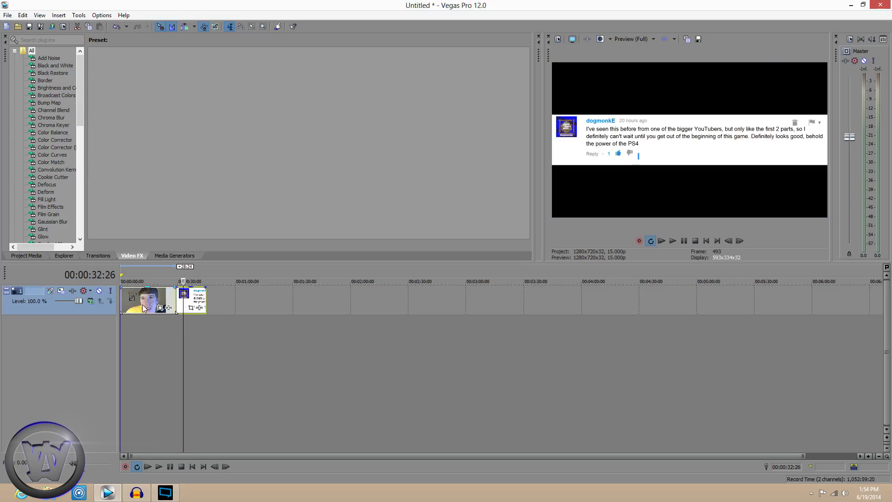
pyautogui.moveTo(182, 330)
pyautogui.mouseDown()
pyautogui.moveTo(148, 327)
pyautogui.moveTo(194, 325)
pyautogui.moveTo(170, 327)
pyautogui.moveTo(192, 332)
pyautogui.moveTo(182, 331)
pyautogui.mouseUp()
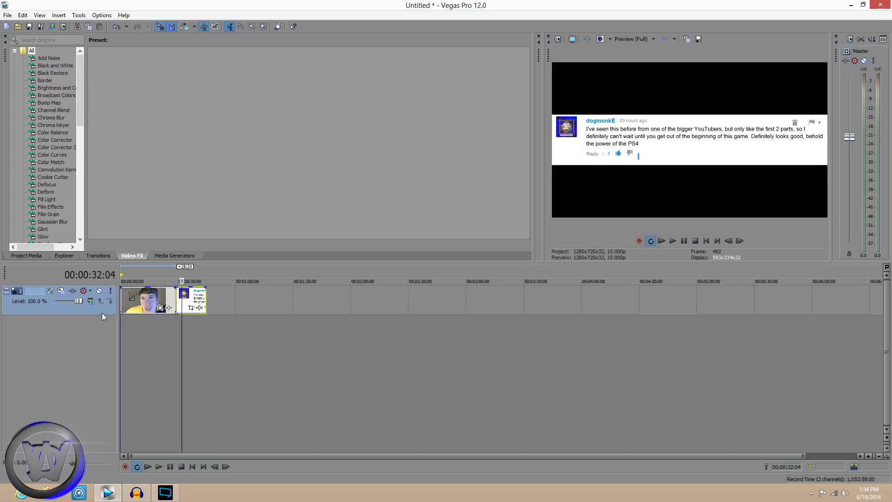
# Step: Insert a second video track above the existing one and move the screenshot clip onto it at the timeline's start
pyautogui.rightClick(88, 304)
pyautogui.rightClick(74, 306)
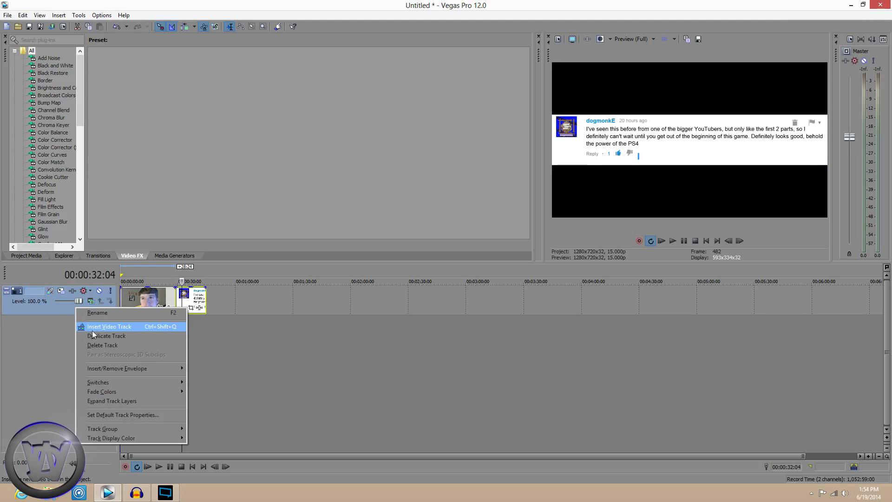
pyautogui.click(107, 329)
pyautogui.moveTo(190, 333); pyautogui.dragTo(134, 304)
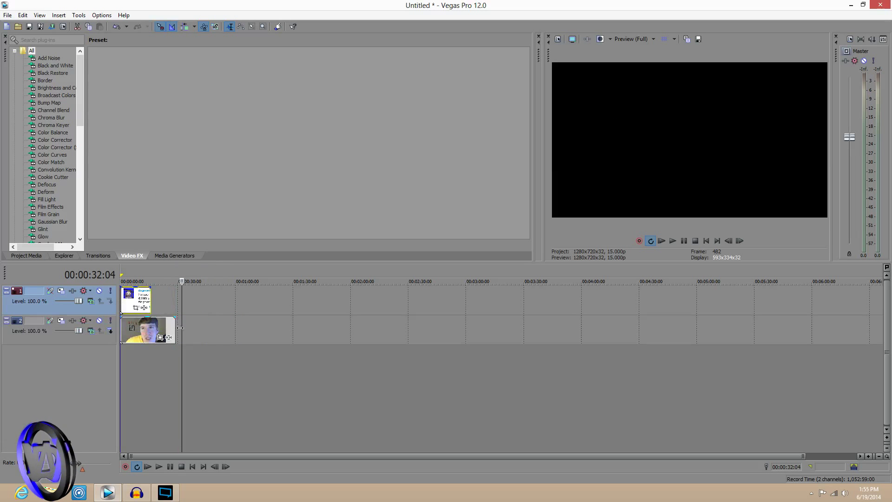
# Step: Swap the two clips between the tracks so the recap lies above the screenshot, and preview the result from the timeline's start
pyautogui.click(705, 241)
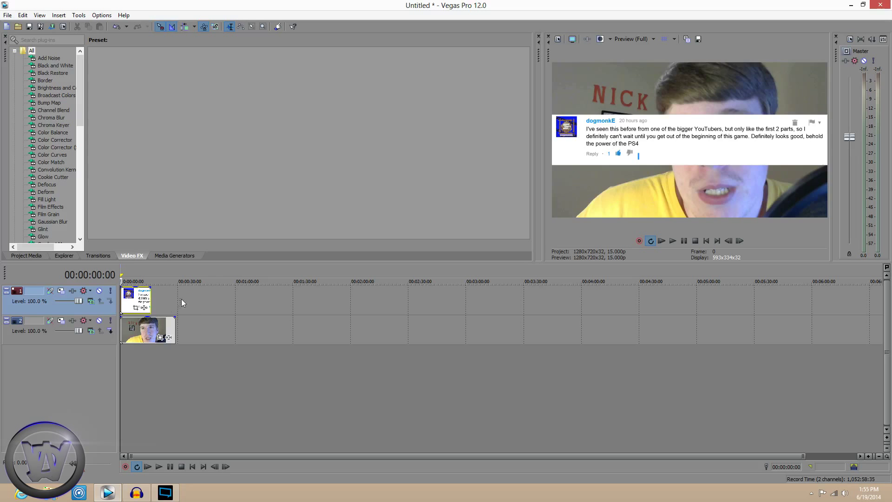
pyautogui.moveTo(146, 331)
pyautogui.mouseDown()
pyautogui.moveTo(182, 331)
pyautogui.moveTo(190, 300)
pyautogui.moveTo(134, 304)
pyautogui.moveTo(137, 331)
pyautogui.mouseUp()
pyautogui.moveTo(189, 302); pyautogui.dragTo(144, 305)
pyautogui.click(673, 241)
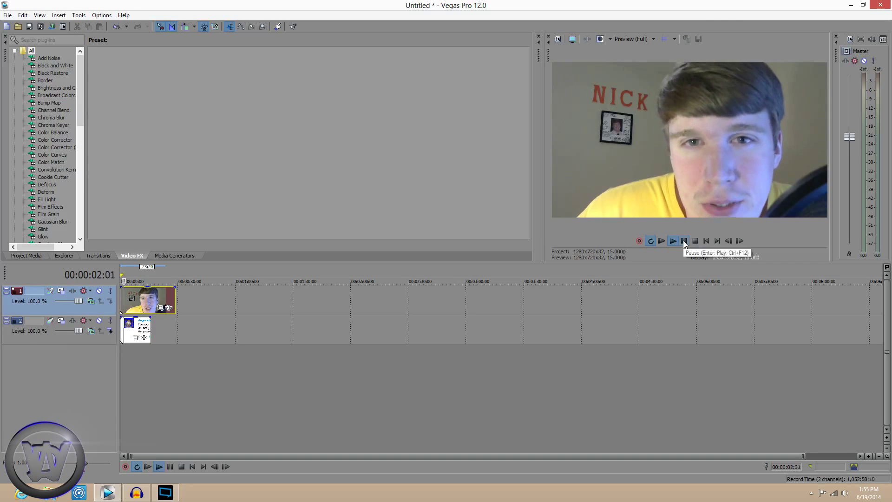
pyautogui.click(683, 241)
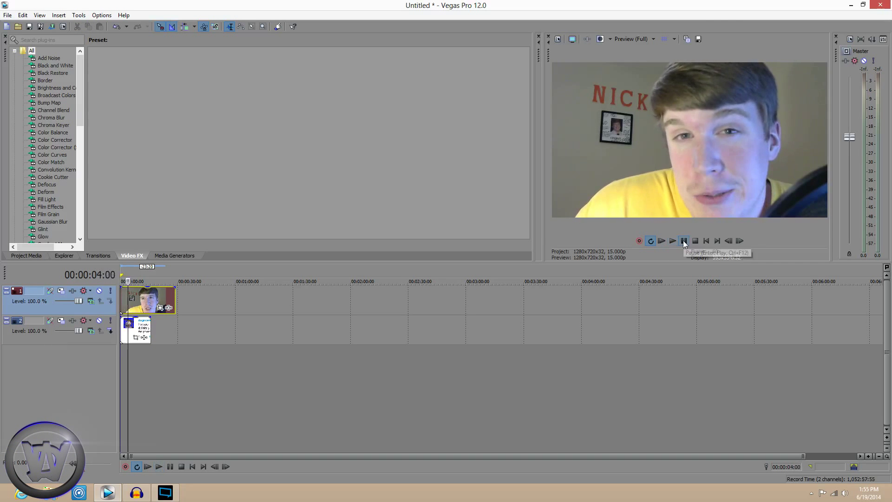
# Step: Put the screenshot clip back on the upper track with the recap clip below it at the timeline's start, and preview the overlay
pyautogui.moveTo(151, 310); pyautogui.dragTo(140, 288)
pyautogui.click(140, 317)
pyautogui.moveTo(173, 331); pyautogui.dragTo(140, 330)
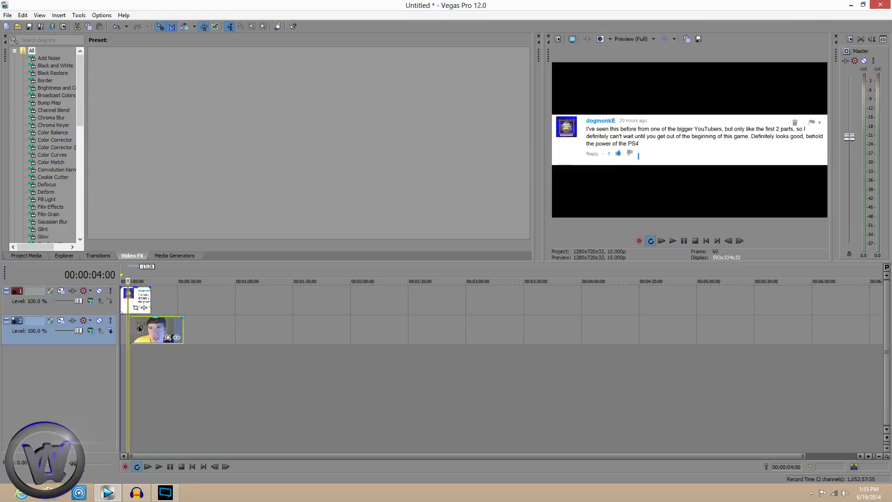
pyautogui.click(672, 241)
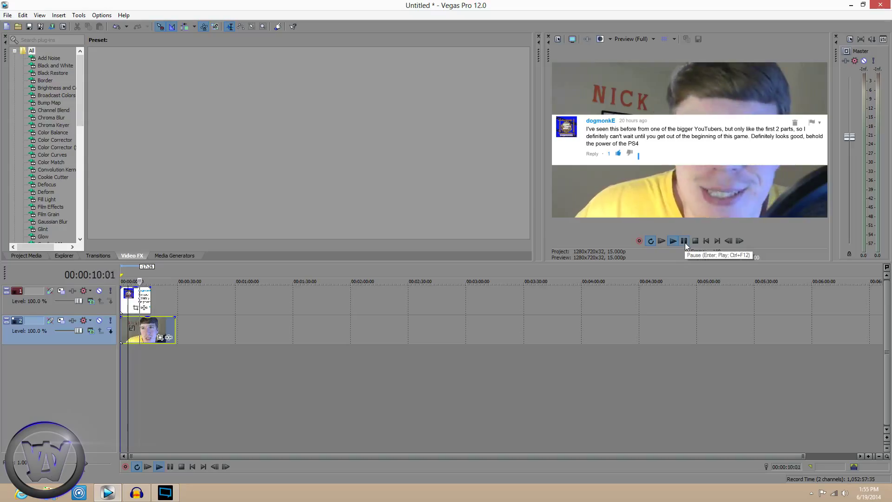
pyautogui.click(684, 241)
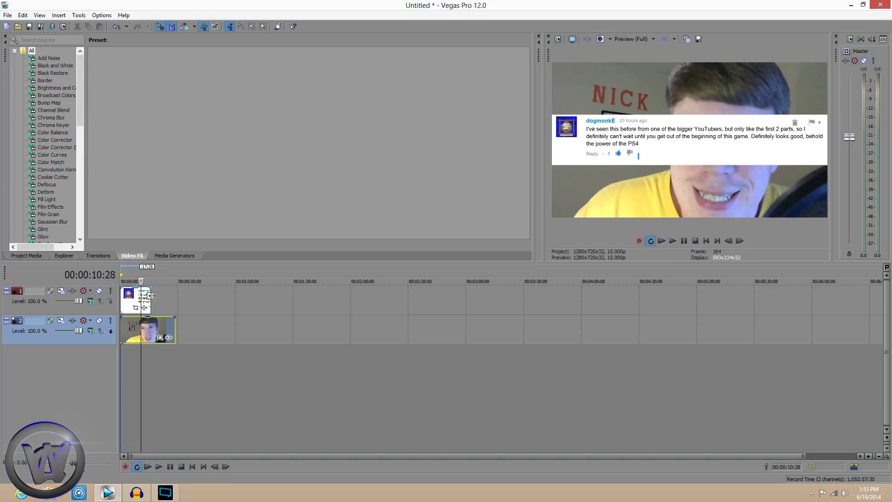
# Step: Extend the screenshot clip to end together with the recap clip and return the playhead to the beginning
pyautogui.moveTo(146, 296); pyautogui.dragTo(180, 322)
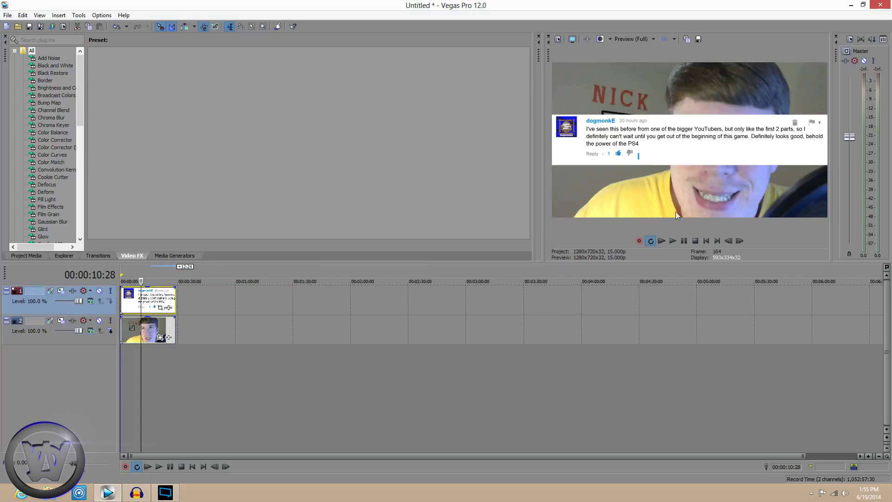
pyautogui.click(705, 240)
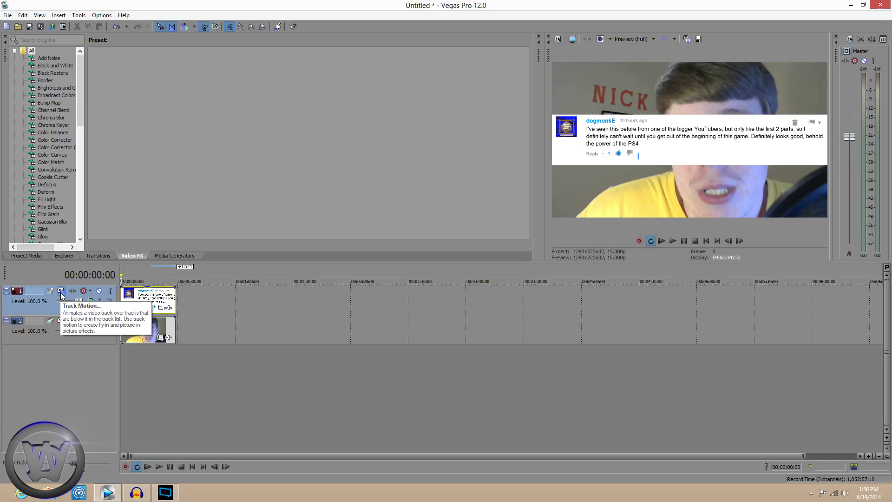
# Step: Open Track Motion for the screenshot track and move the overlay down to the frame's bottom edge, at about Y -263
pyautogui.click(61, 294)
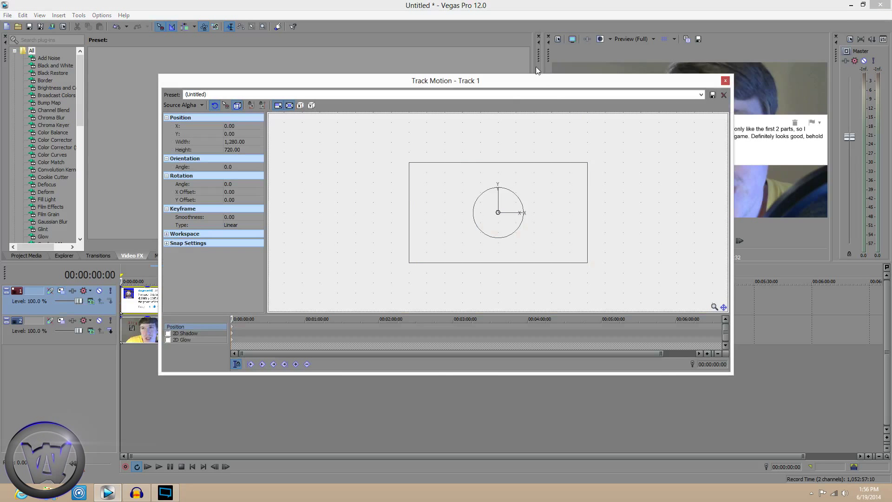
pyautogui.moveTo(542, 85); pyautogui.dragTo(539, 246)
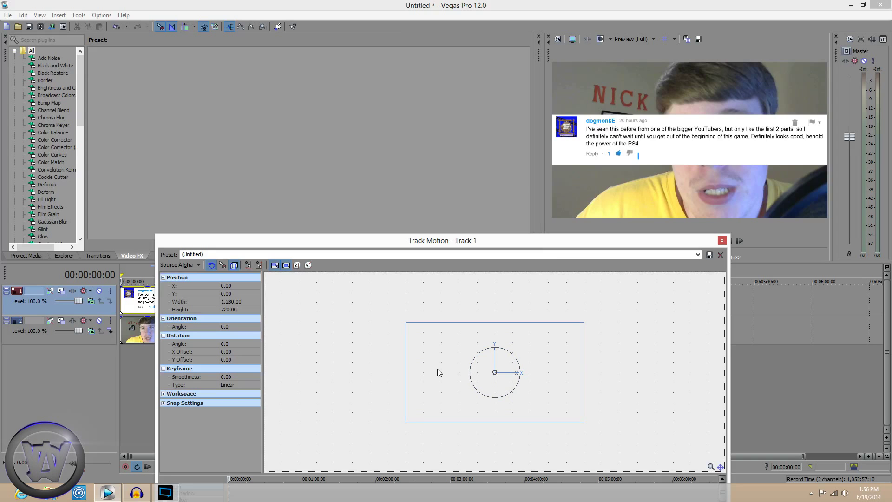
pyautogui.moveTo(437, 358); pyautogui.dragTo(437, 398)
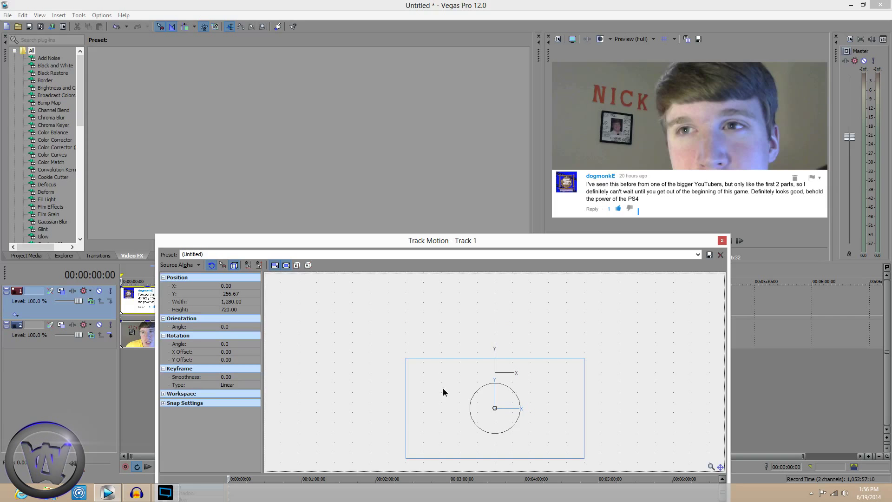
pyautogui.moveTo(442, 388); pyautogui.dragTo(444, 389)
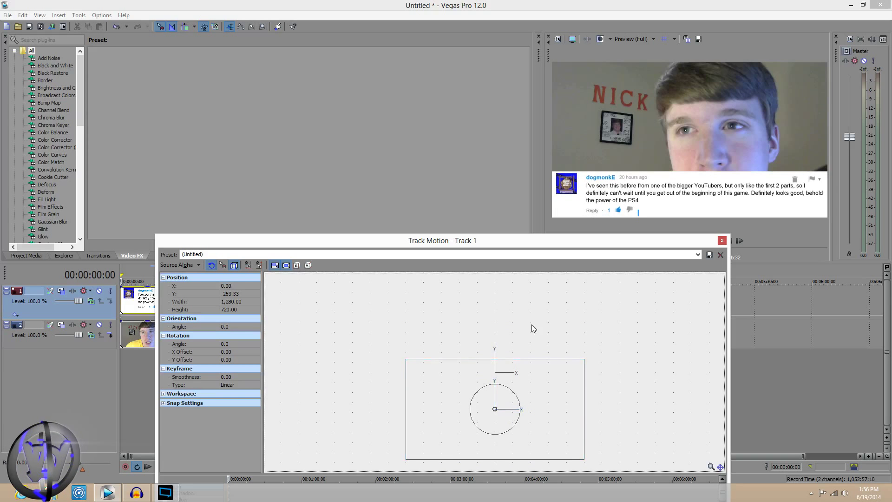
# Step: Undo the overlay's downward placement, reposition it along the frame's top edge at about X 3, Y 260, and close Track Motion
pyautogui.moveTo(452, 383); pyautogui.dragTo(452, 315)
pyautogui.hotkey('ctrl', 'z')
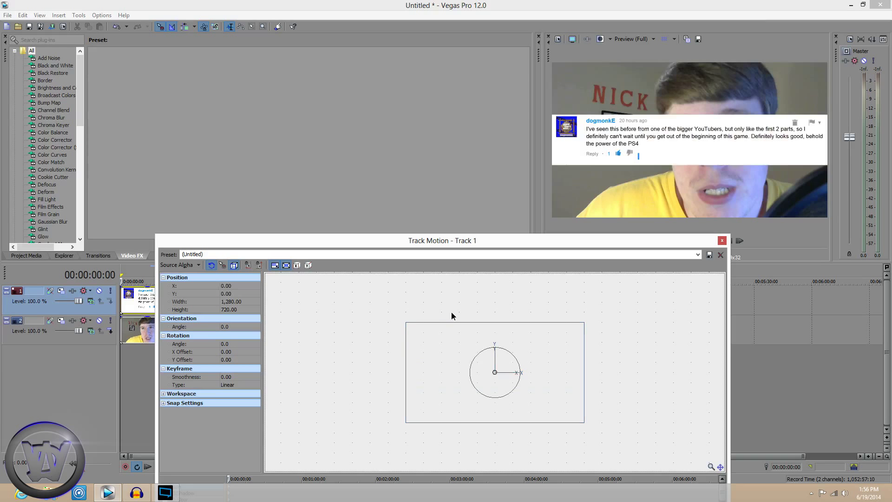
pyautogui.moveTo(449, 352); pyautogui.dragTo(449, 317)
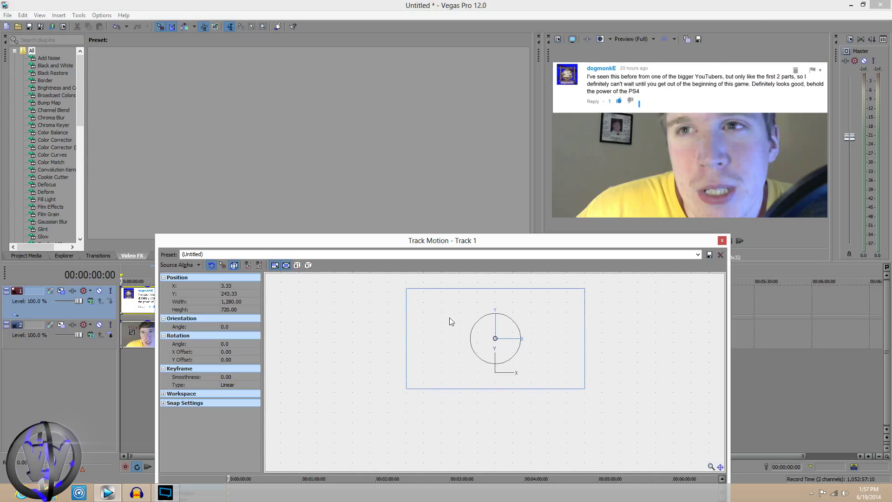
pyautogui.moveTo(448, 326); pyautogui.dragTo(438, 347)
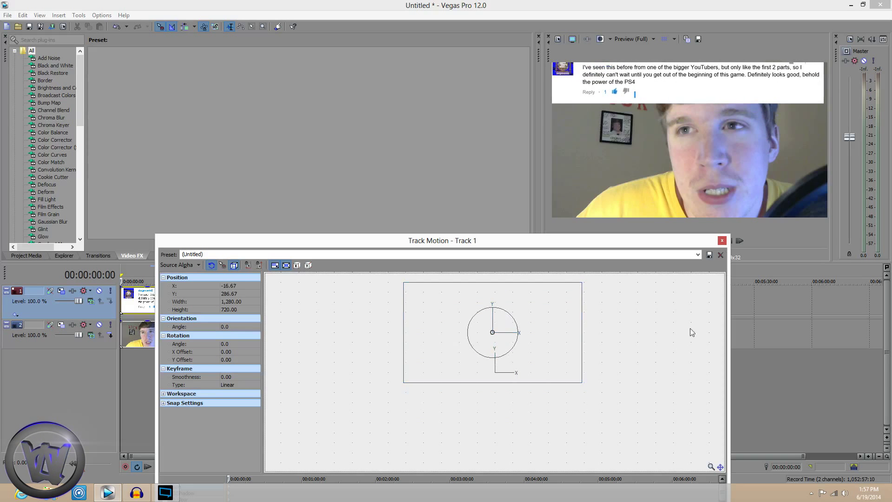
pyautogui.moveTo(539, 342); pyautogui.dragTo(541, 343)
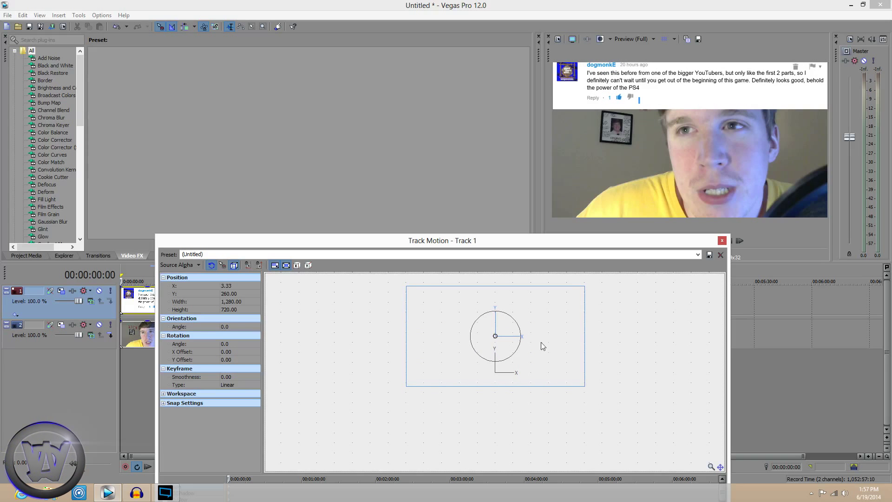
pyautogui.click(722, 241)
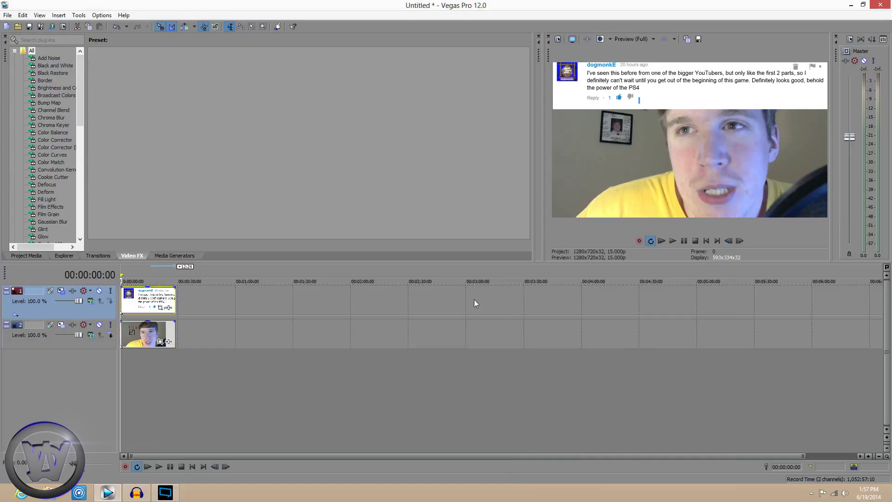